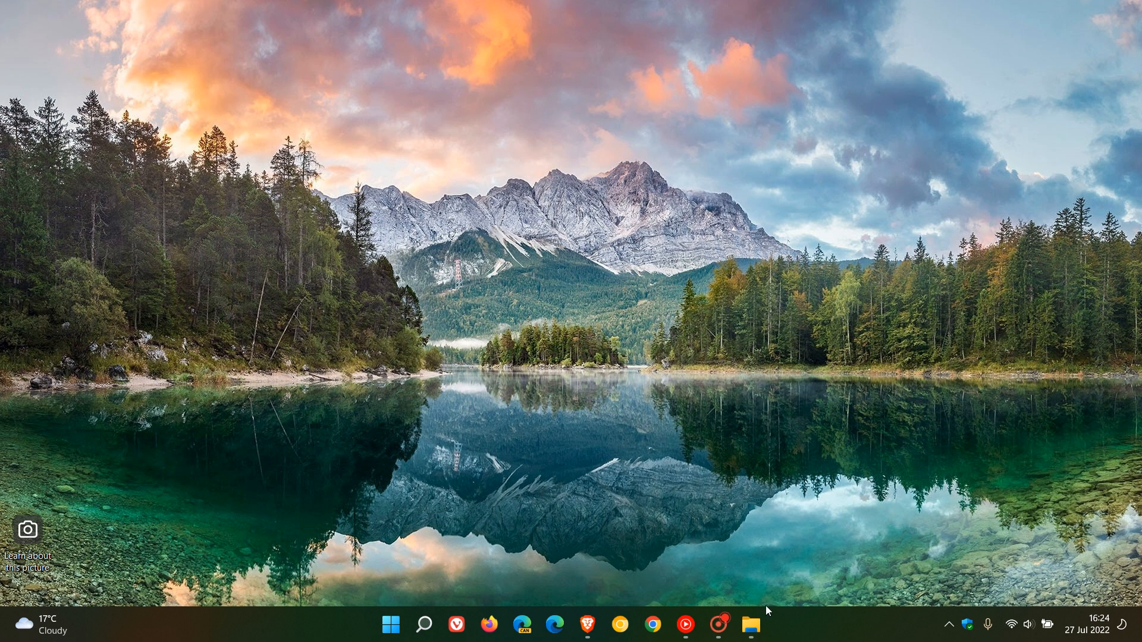
Restore the File Explorer window showing the 29-image Thumbnails folder.
left_click(754, 624)
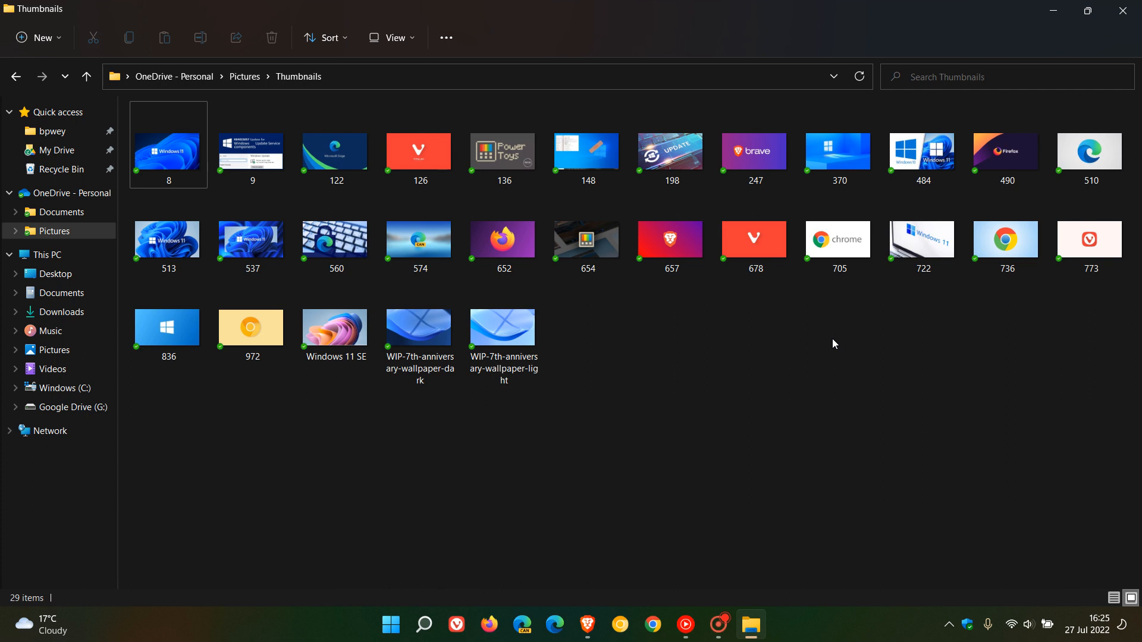
Minimise Explorer and launch Disk Clean-up from Windows Search's recent apps.
left_click(1051, 11)
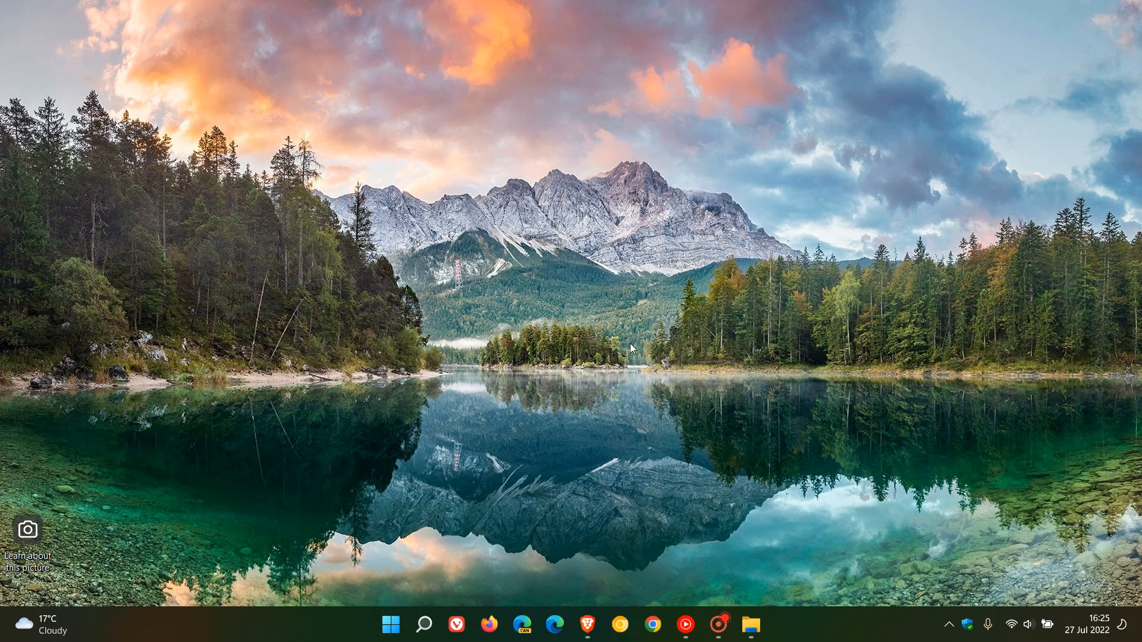
left_click(426, 625)
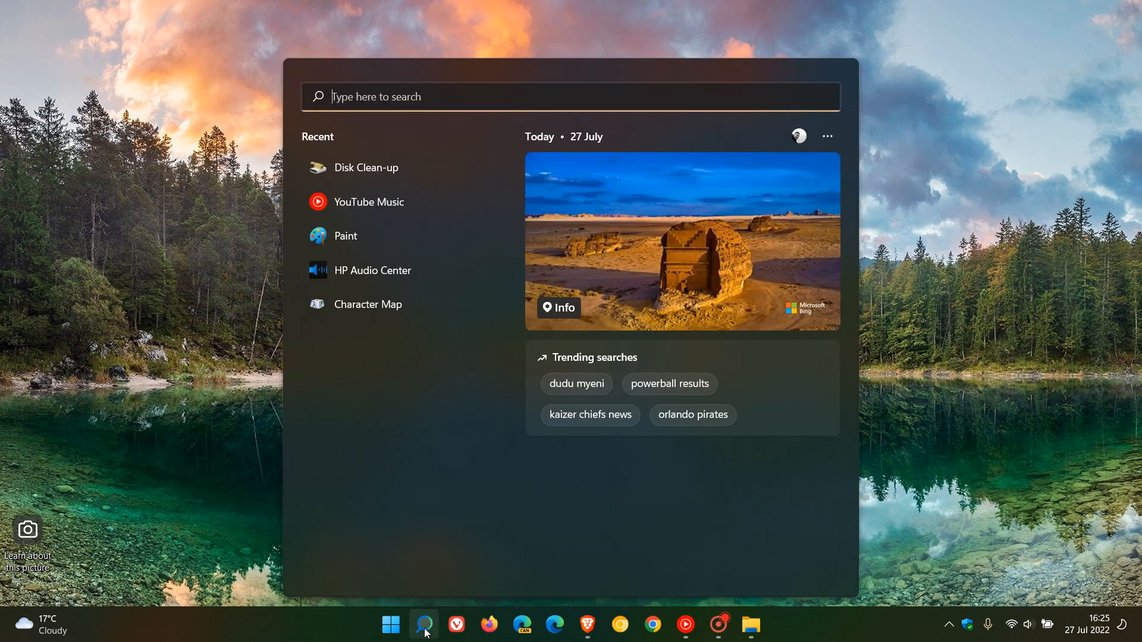
mouse_move(392, 167)
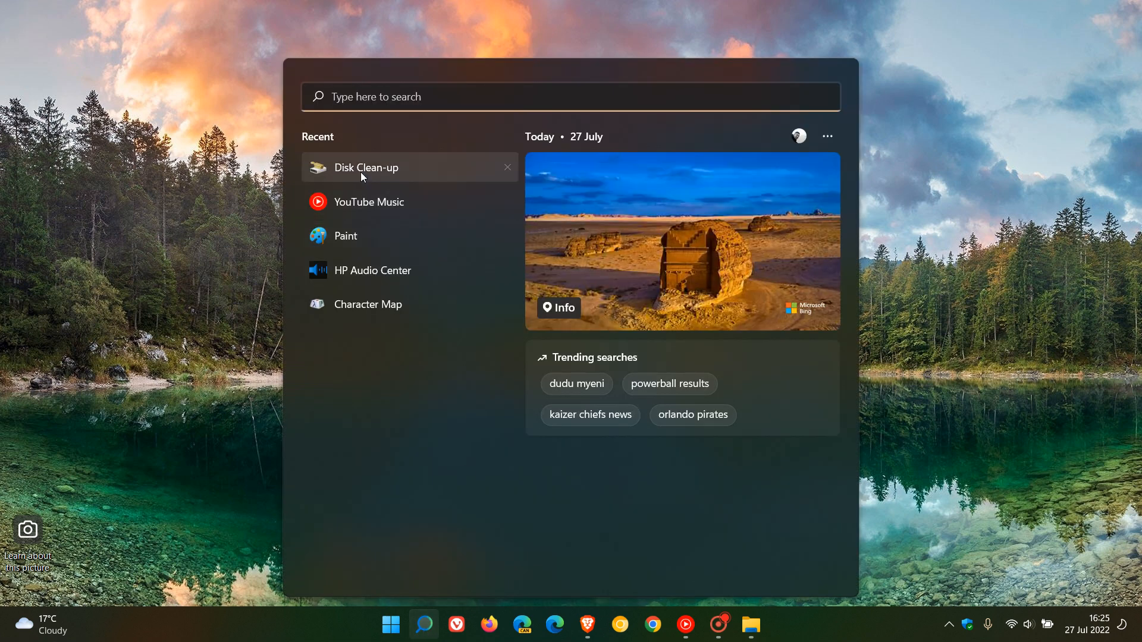
left_click(405, 167)
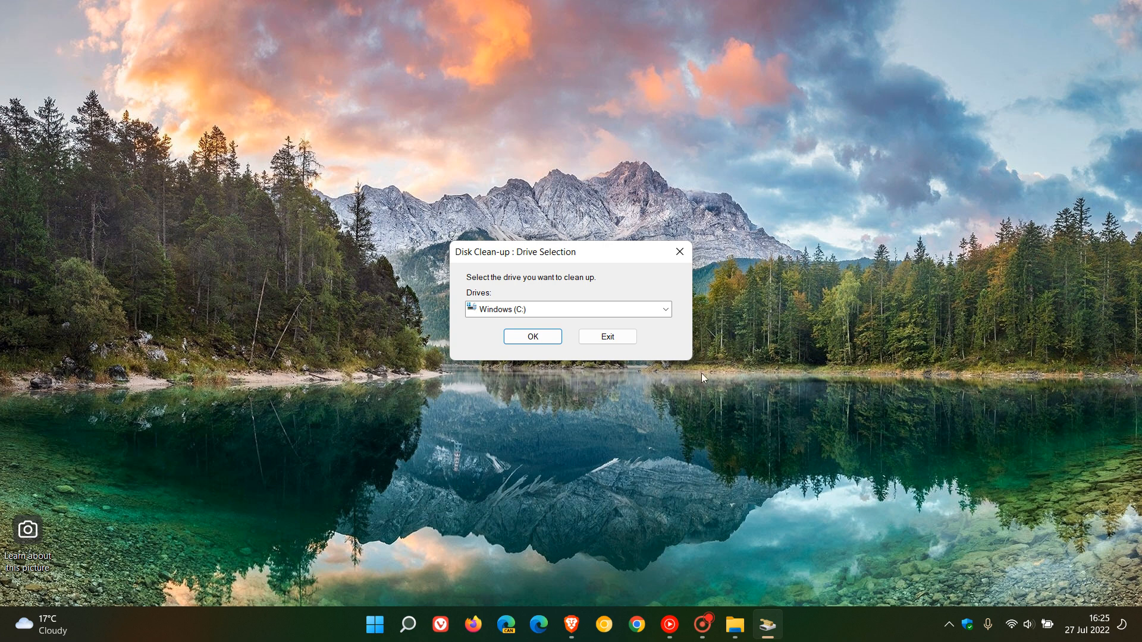
Scan drive C: and untick every Files to delete category so nothing is marked.
left_click(542, 340)
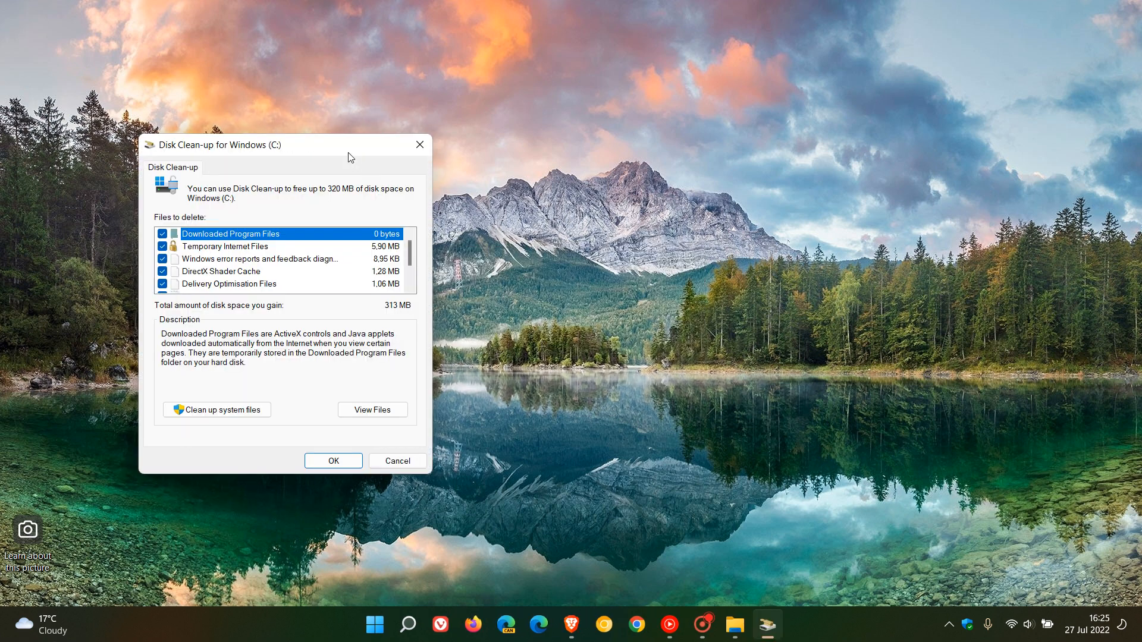
mouse_move(340, 145)
left_mouse_down()
mouse_move(649, 146)
mouse_move(646, 133)
left_mouse_up()
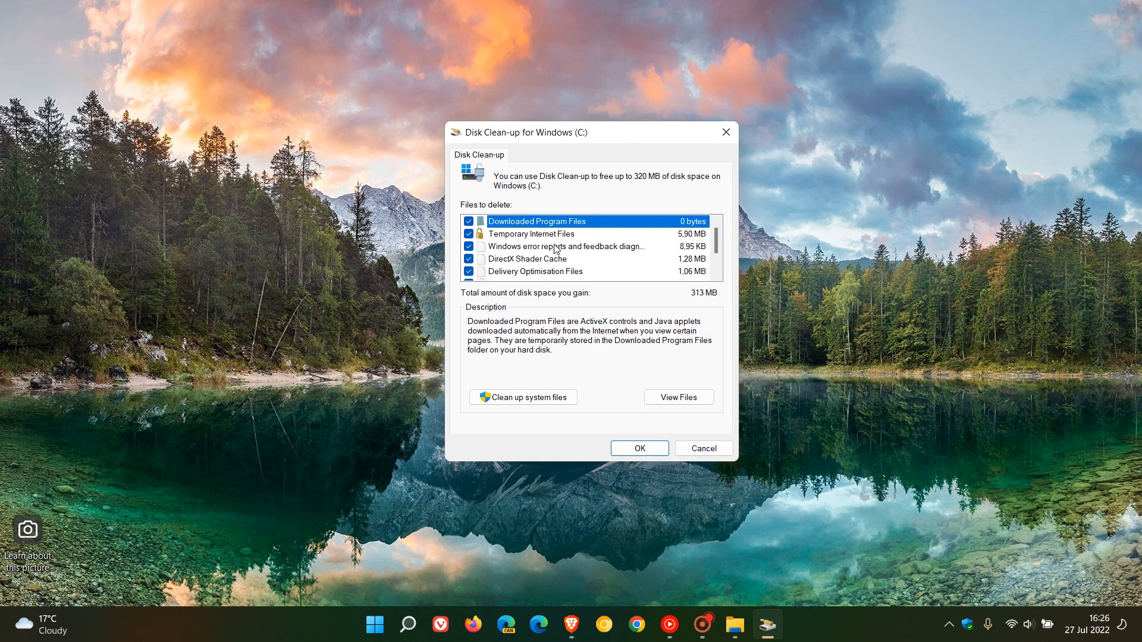
left_click(468, 222)
left_click(468, 233)
left_click(468, 259)
scroll(602, 240, "down", 1)
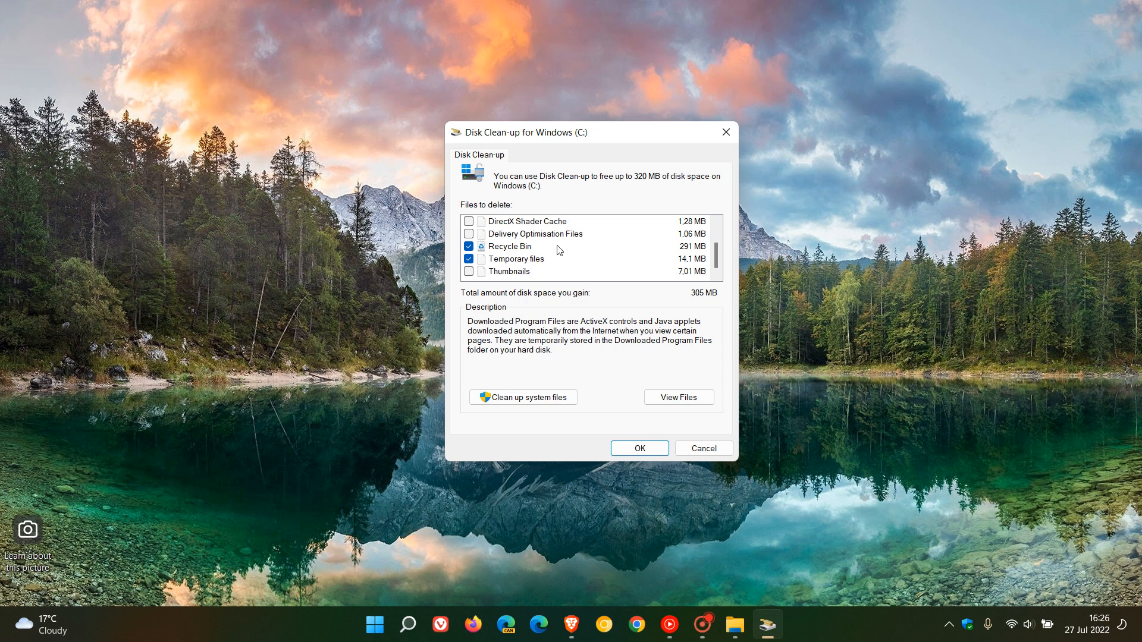
left_click(468, 246)
Mark only Thumbnails (7.01 MB) and permanently delete those files.
left_click(468, 272)
left_click(643, 451)
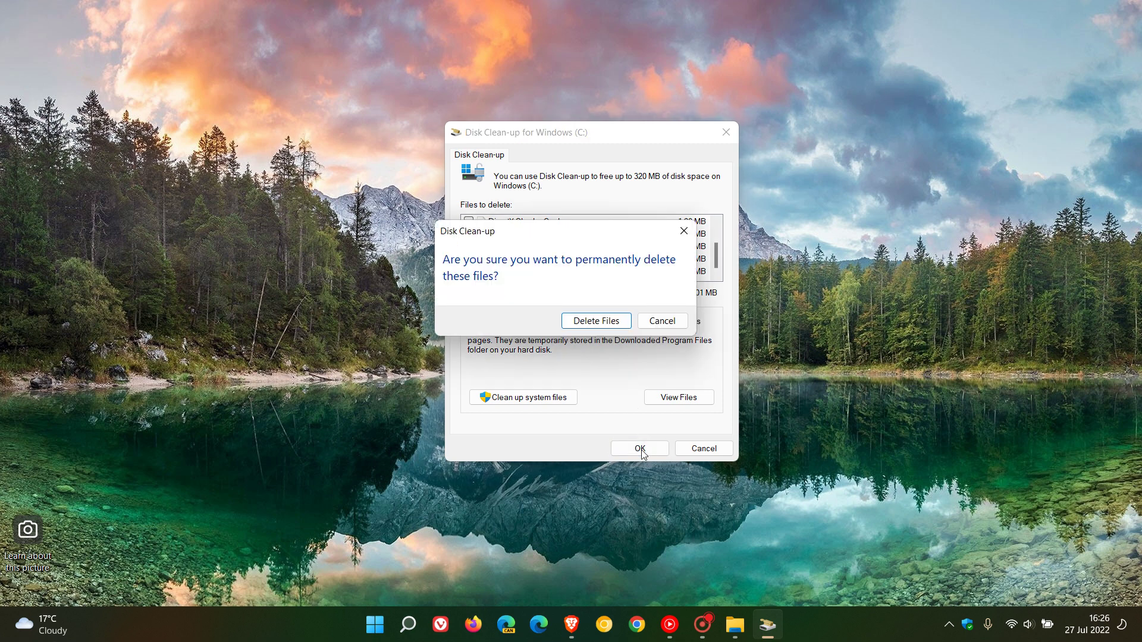
left_click(615, 331)
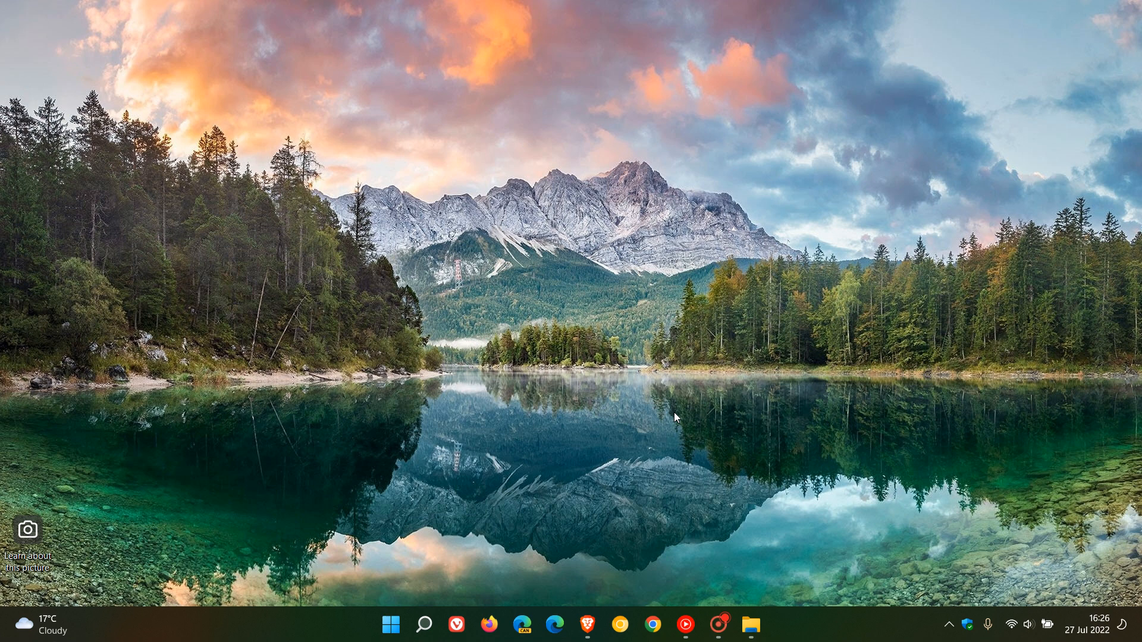
Reopen the Thumbnails folder from Pictures so its 29 images reload, then minimise Explorer.
key("super+e")
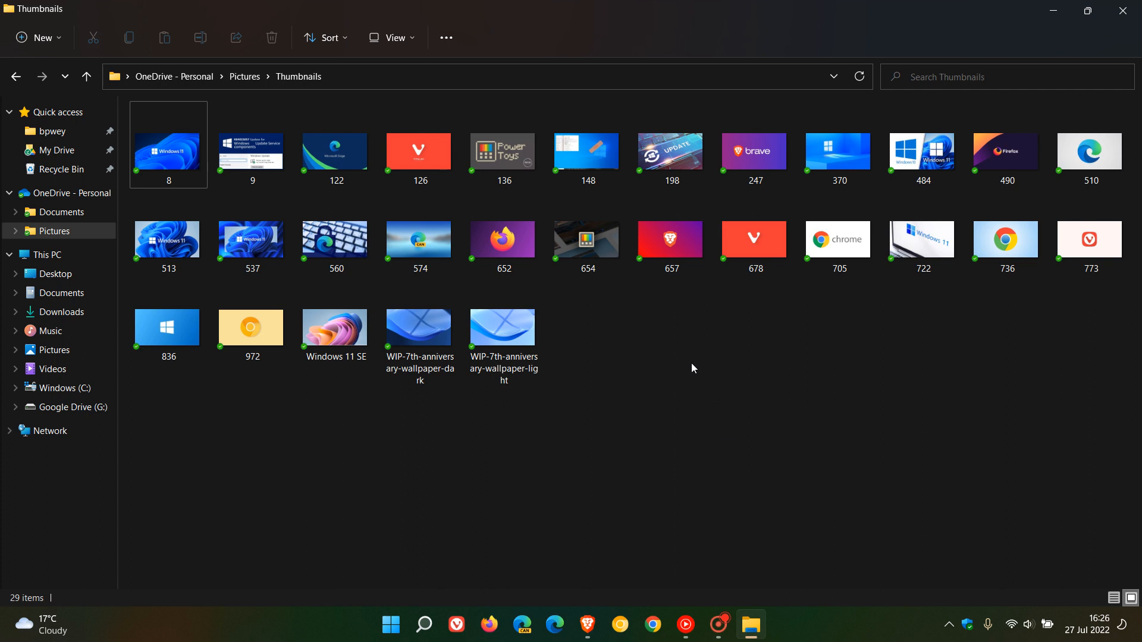
left_click(15, 76)
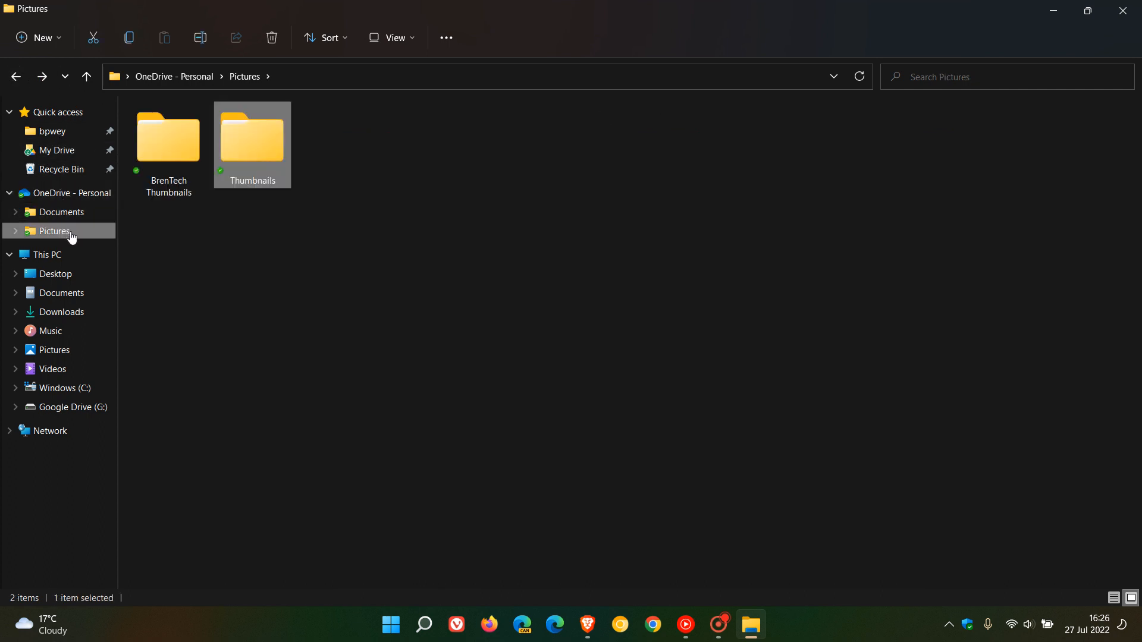
double_click(253, 144)
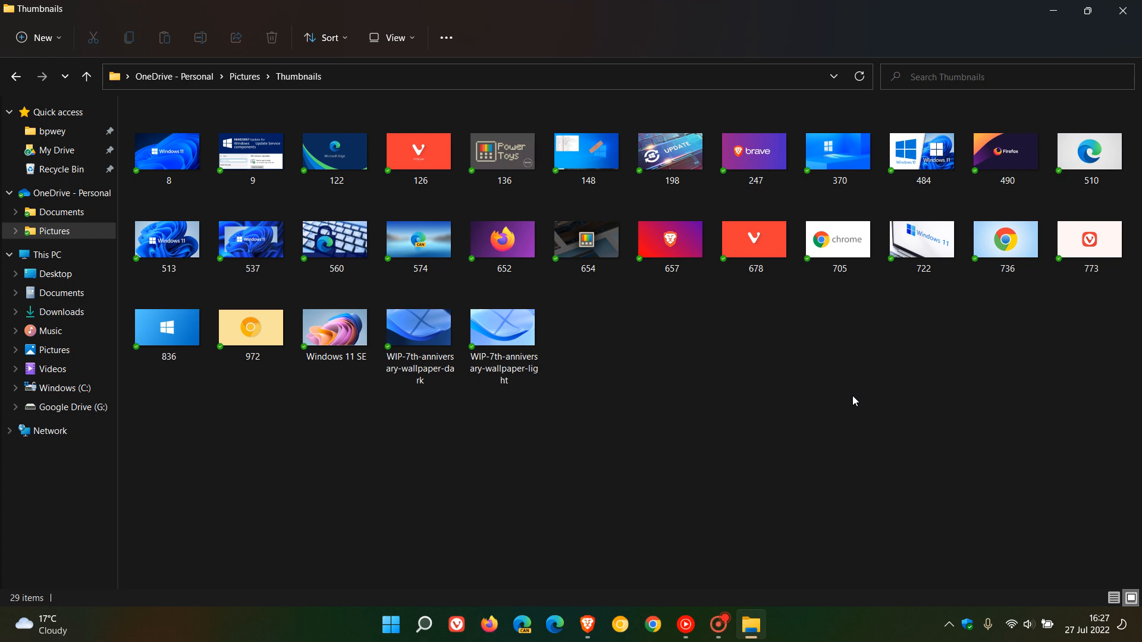
left_click(1054, 12)
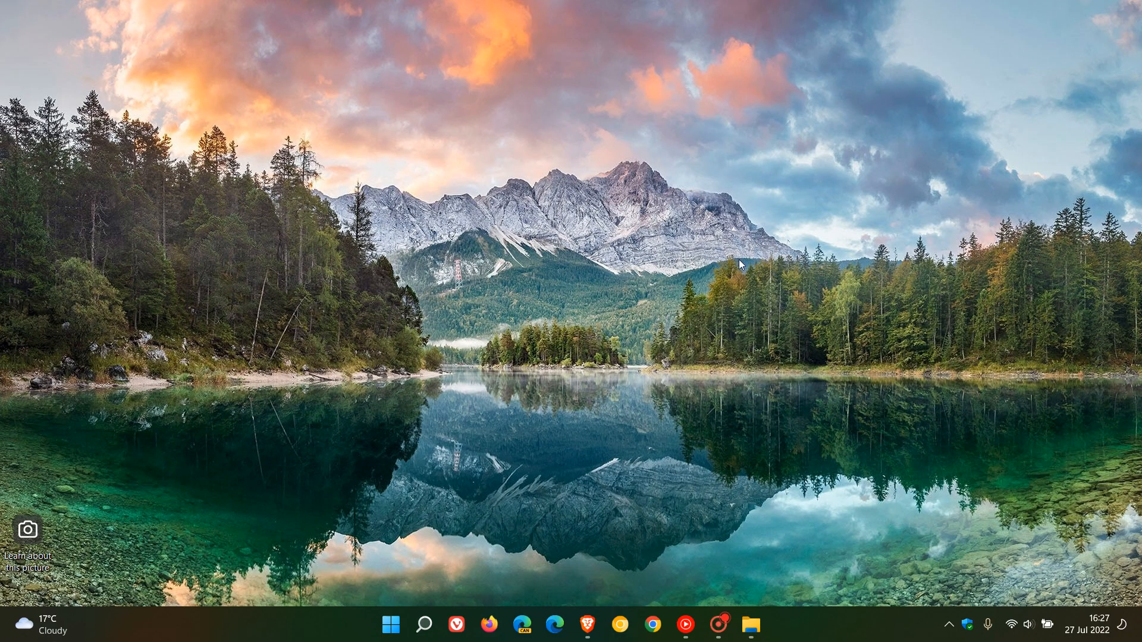